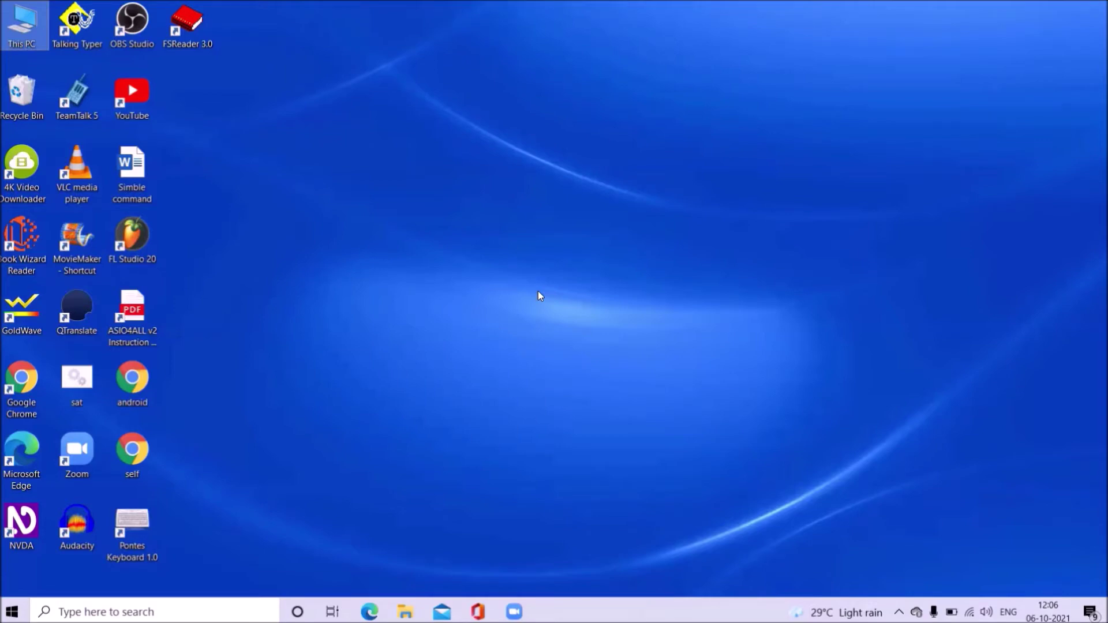
Find Google Chrome through the Windows search and launch it.
key(super)
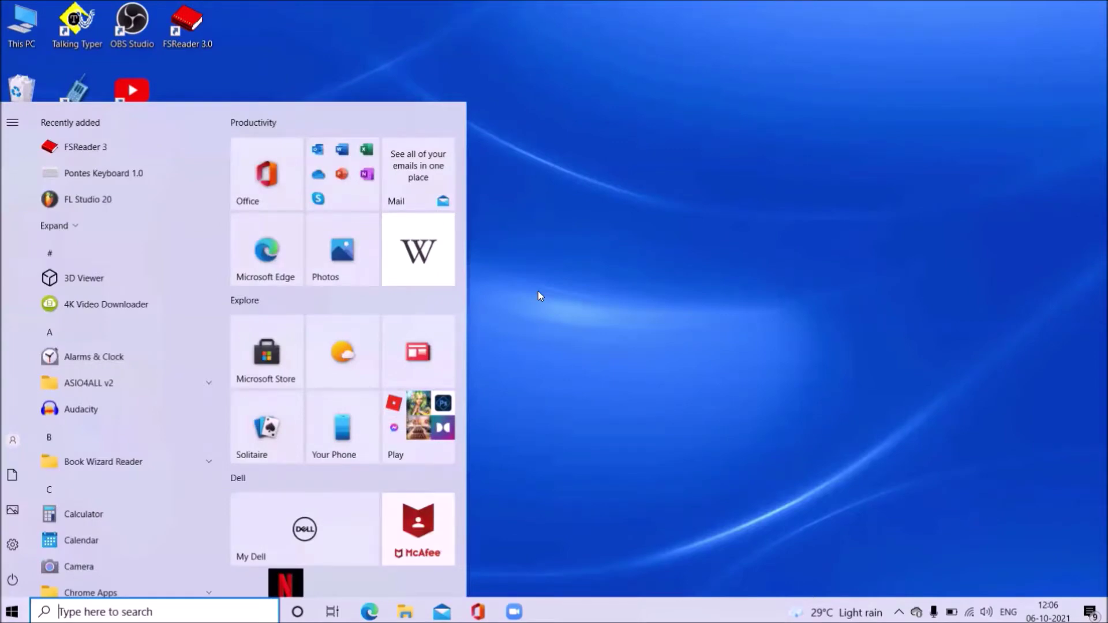
text(g)
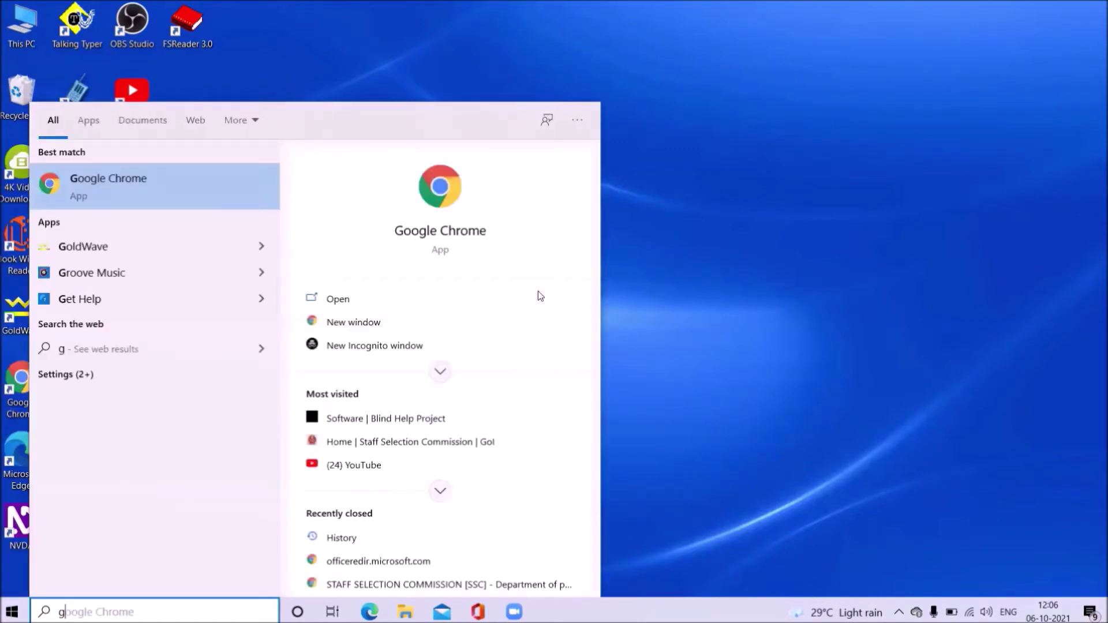
key(Return)
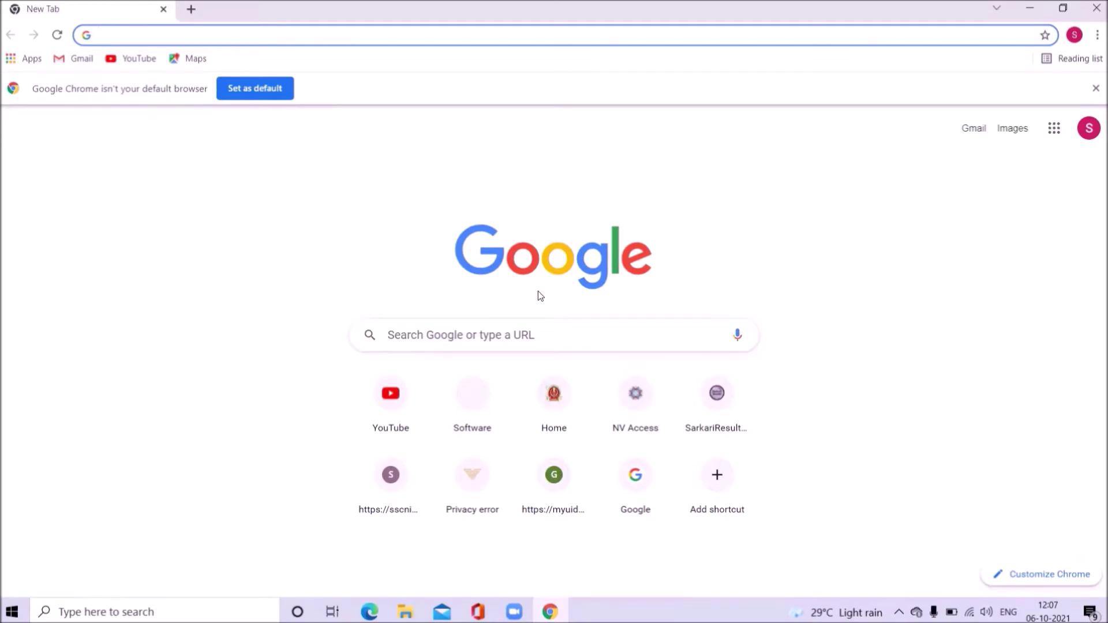
Search the web for "jaws 2022".
text(j)
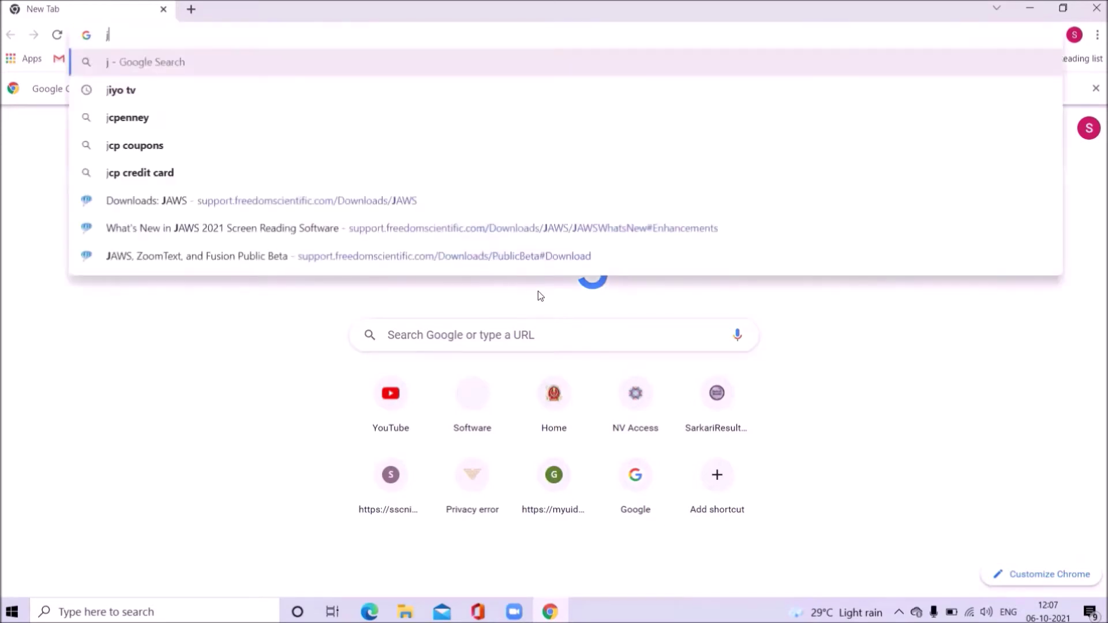
text(aws)
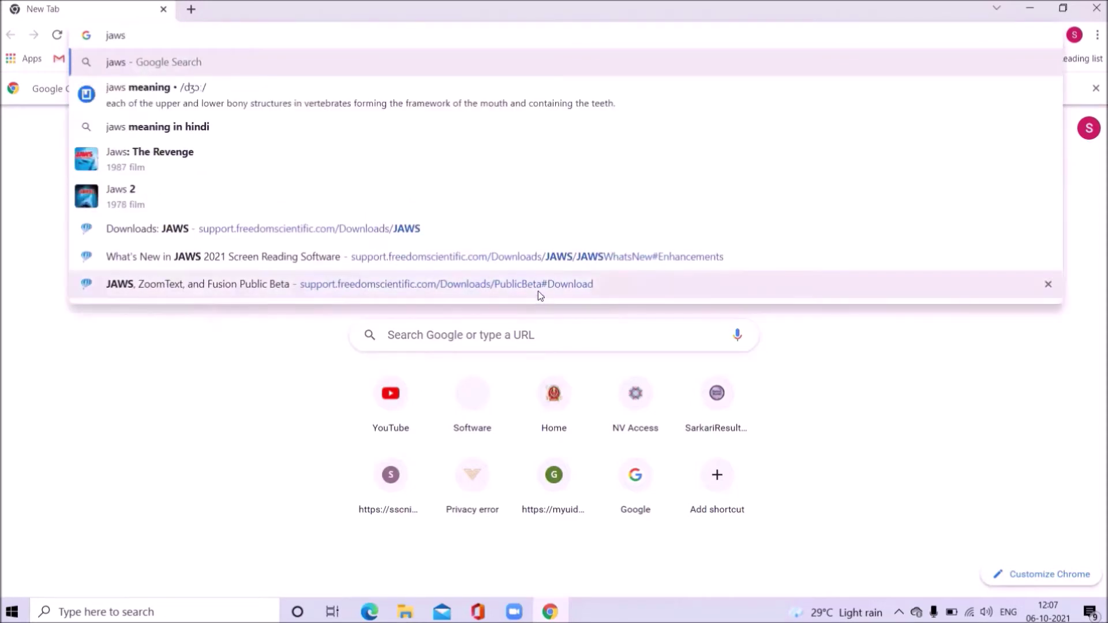
text(2)
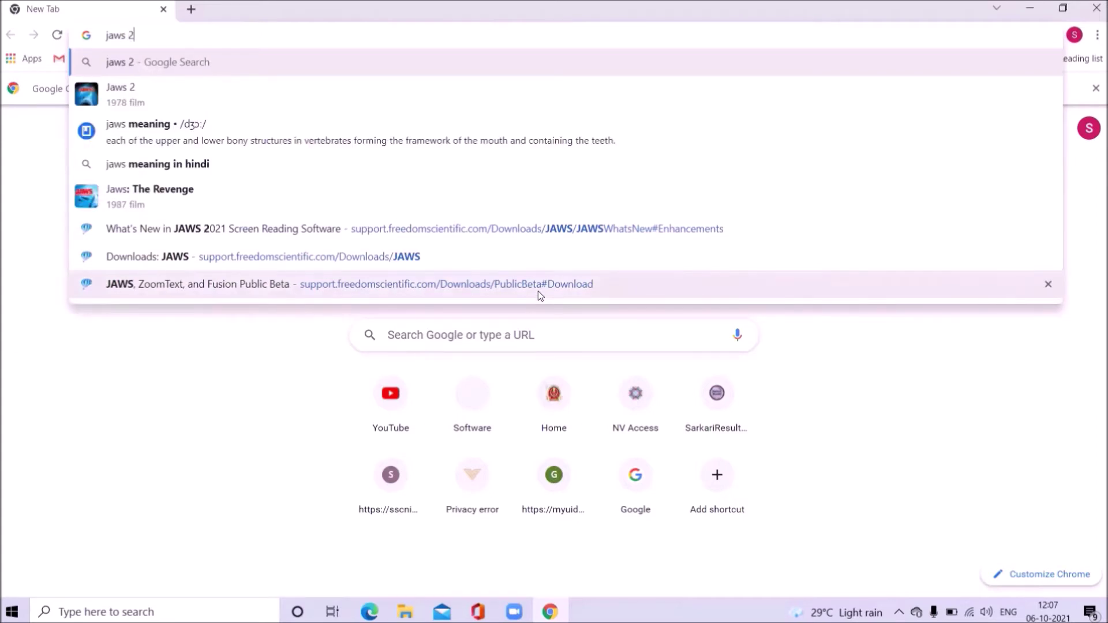
text(022)
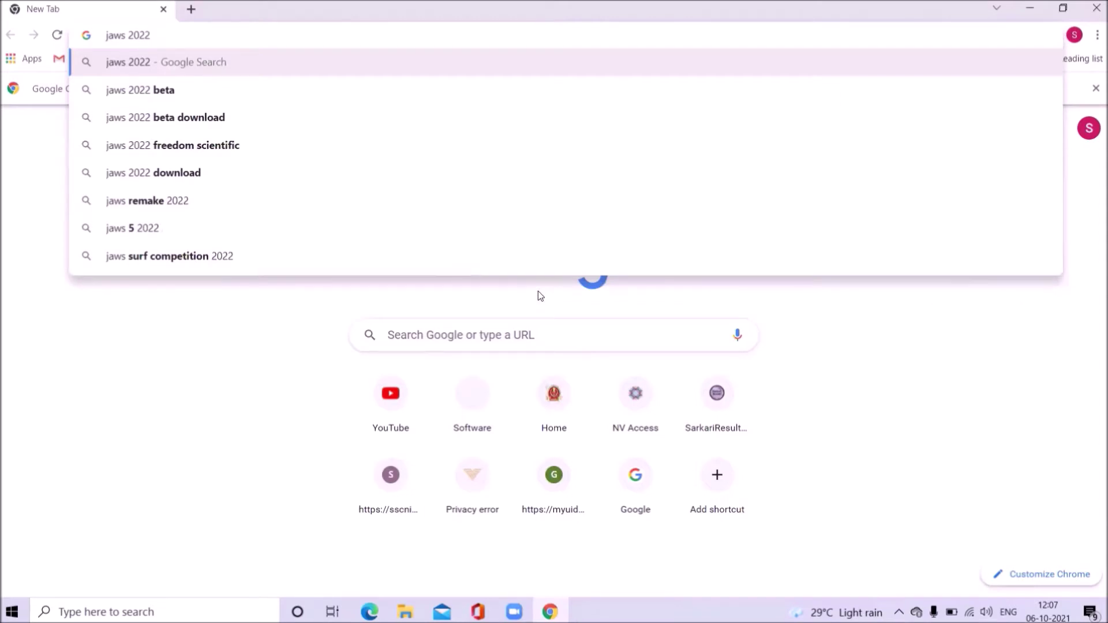
key(Return)
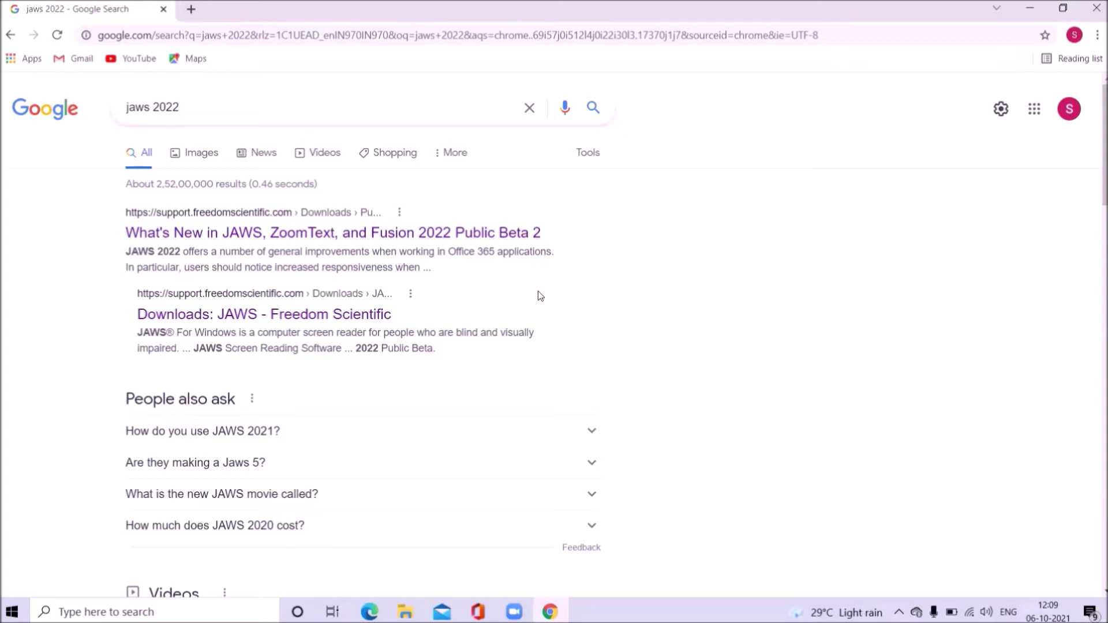
Open the What's New in JAWS, ZoomText, and Fusion 2022 Public Beta 2 page and go to its public beta downloads.
key(F5)
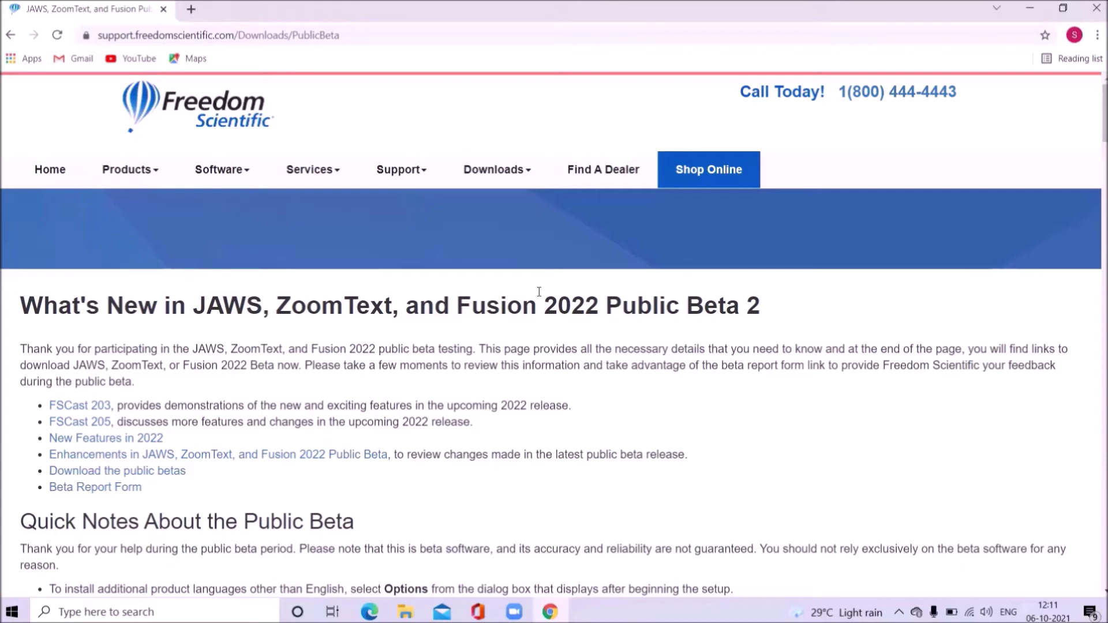
key(Tab)
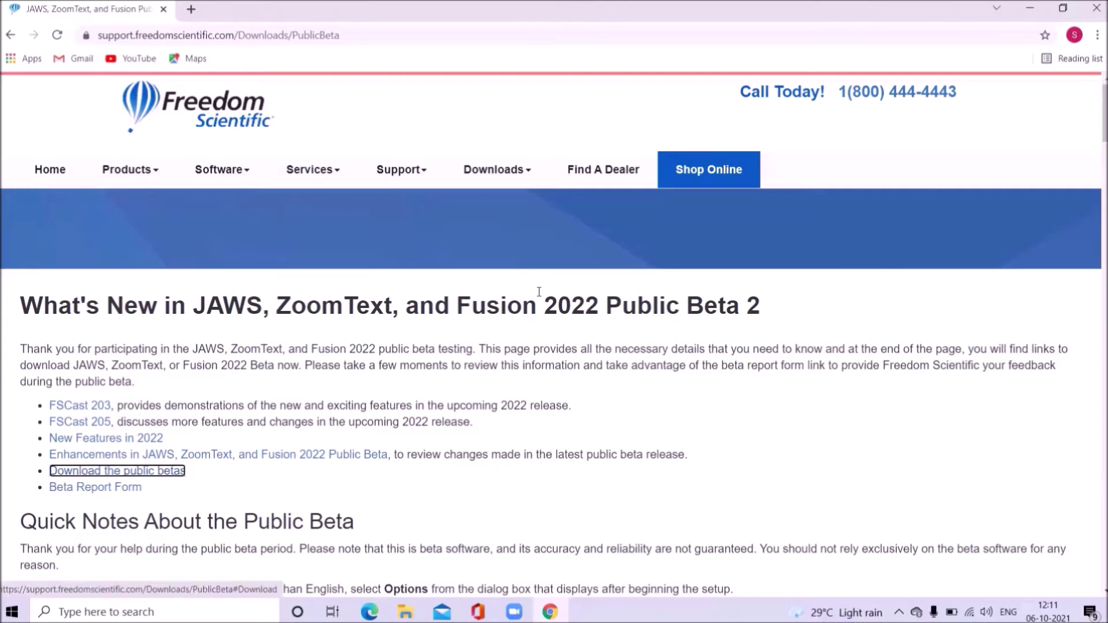
key(Return)
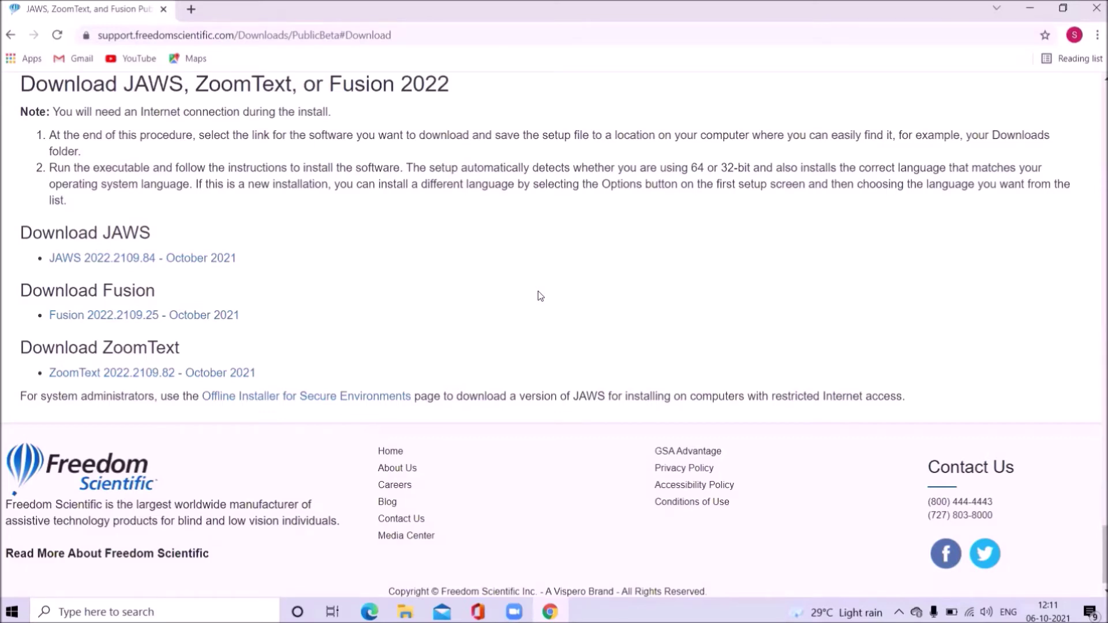
Download the JAWS 2022.2109.84 - October 2021 installer and check it in the browser's download list.
scroll(540, 296, up, 5)
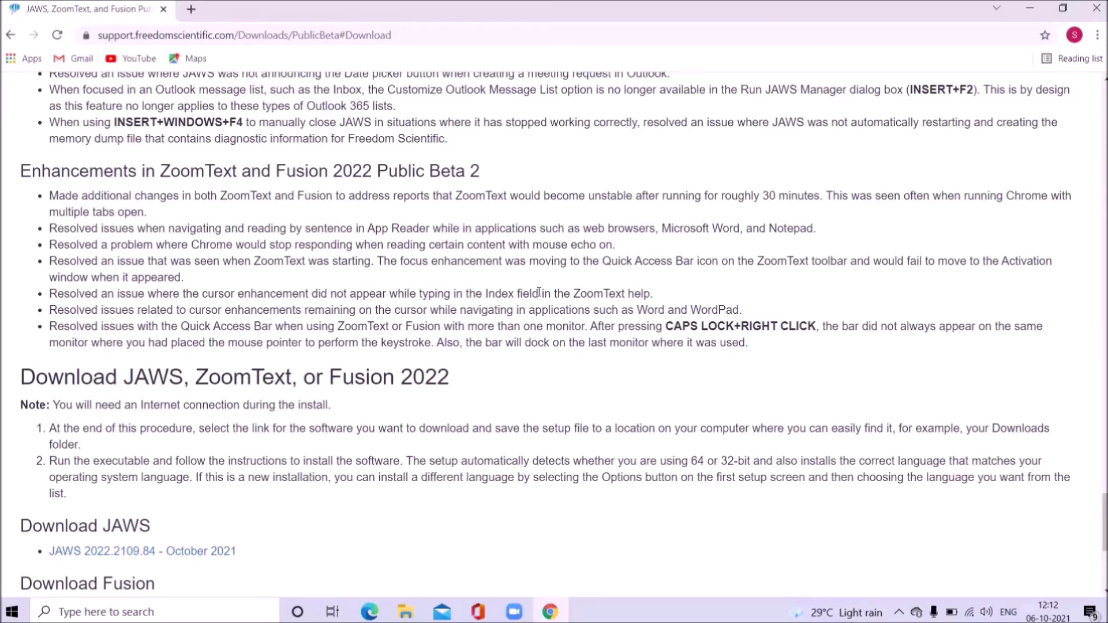
key(Tab)
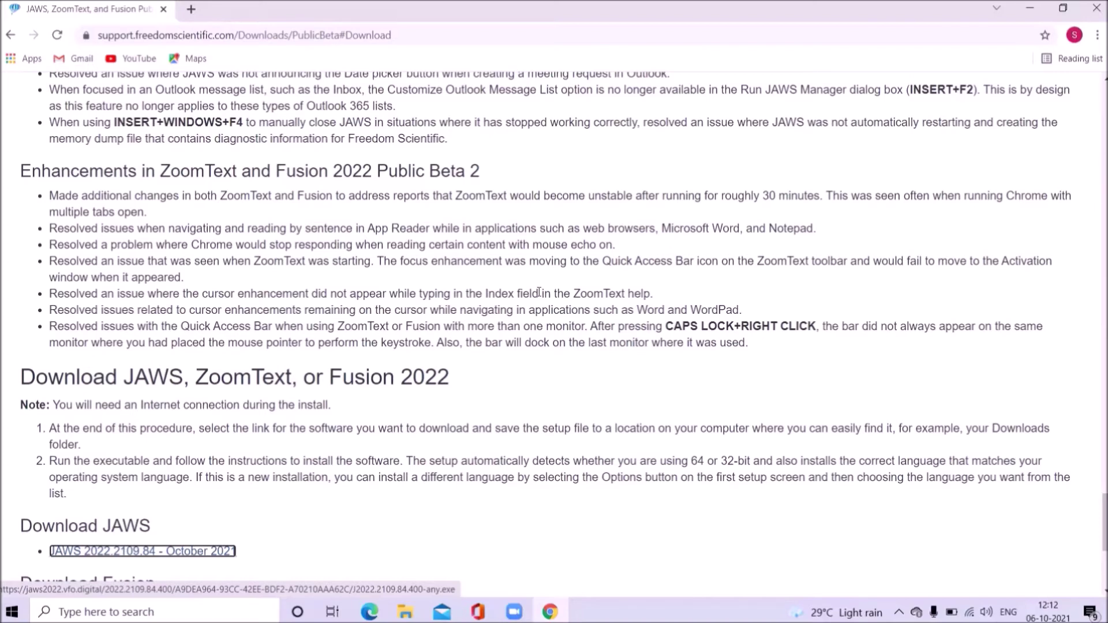
key(Return)
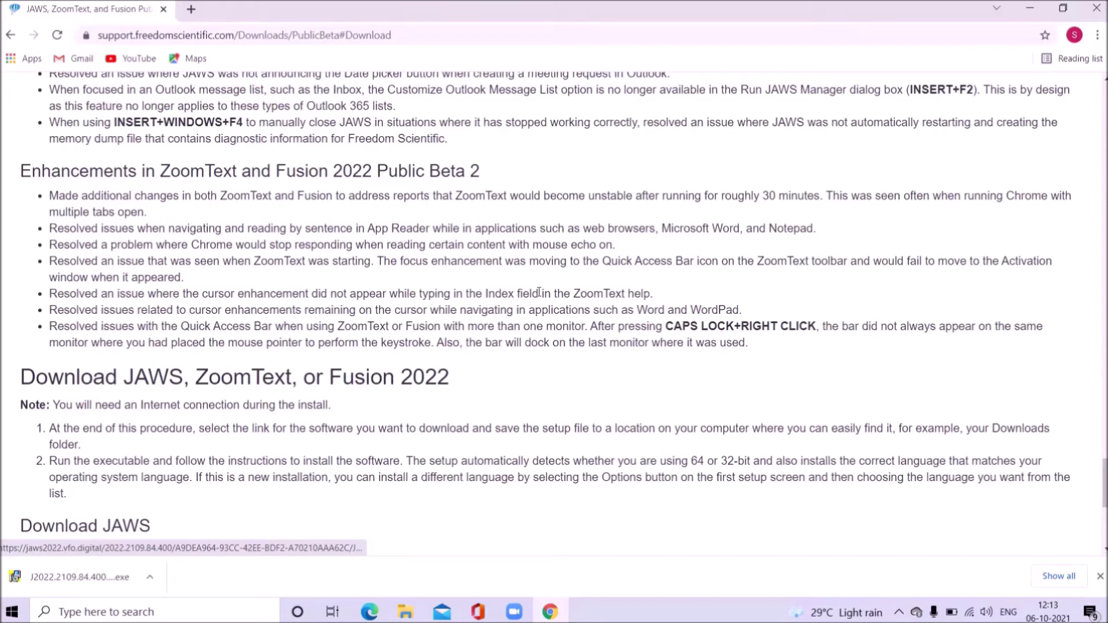
key(ctrl+j)
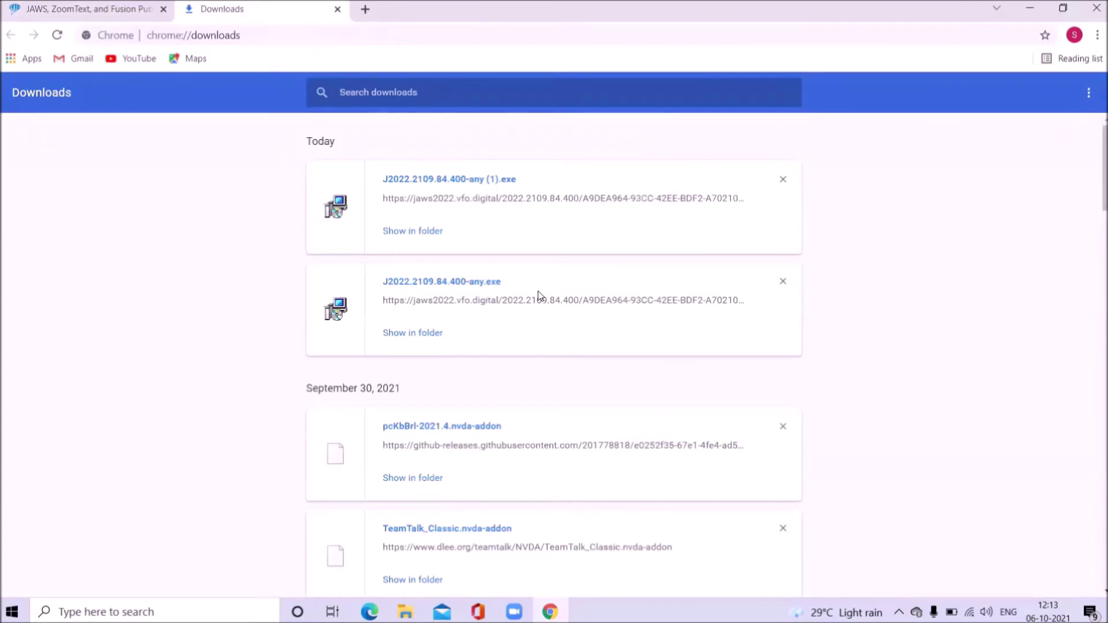
key(ctrl+f)
Return to the desktop and open the Downloads folder from This PC.
key(super+d)
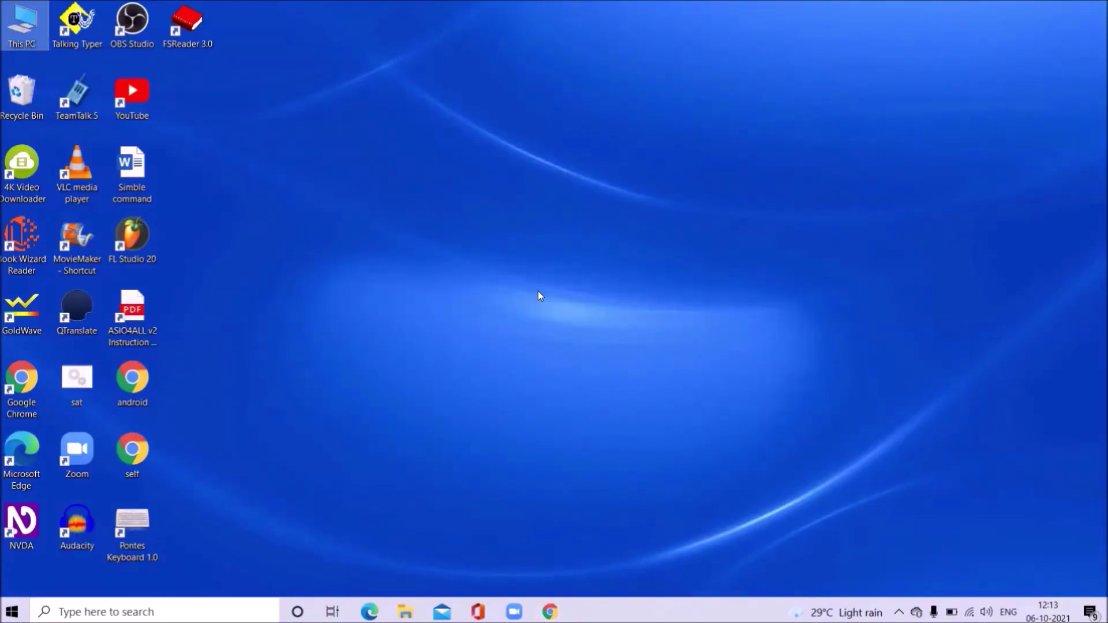
key(Return)
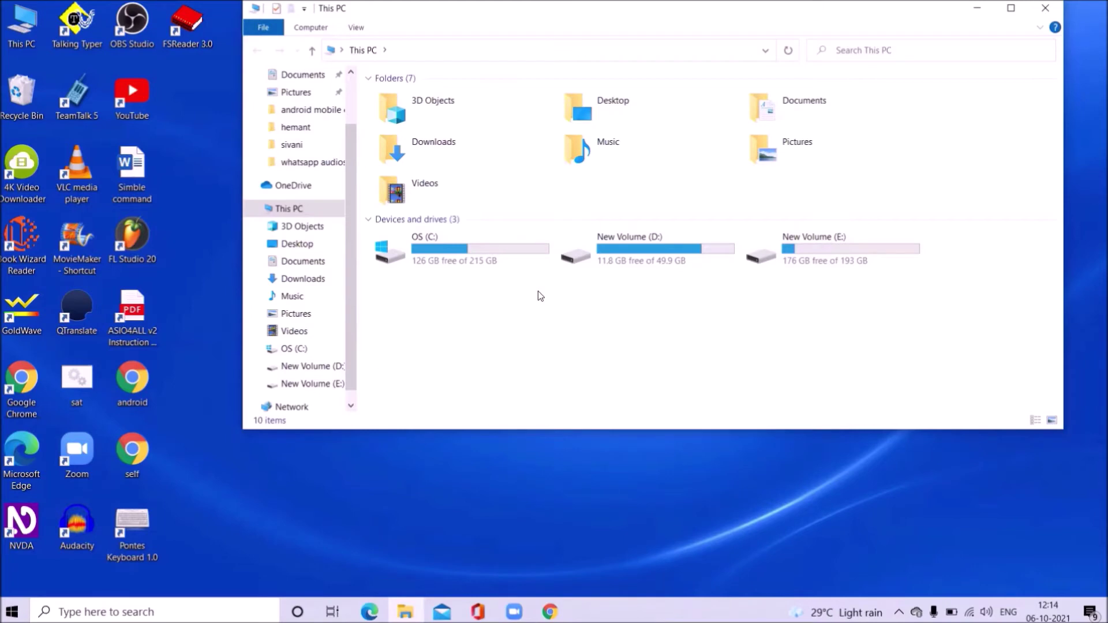
key(Right)
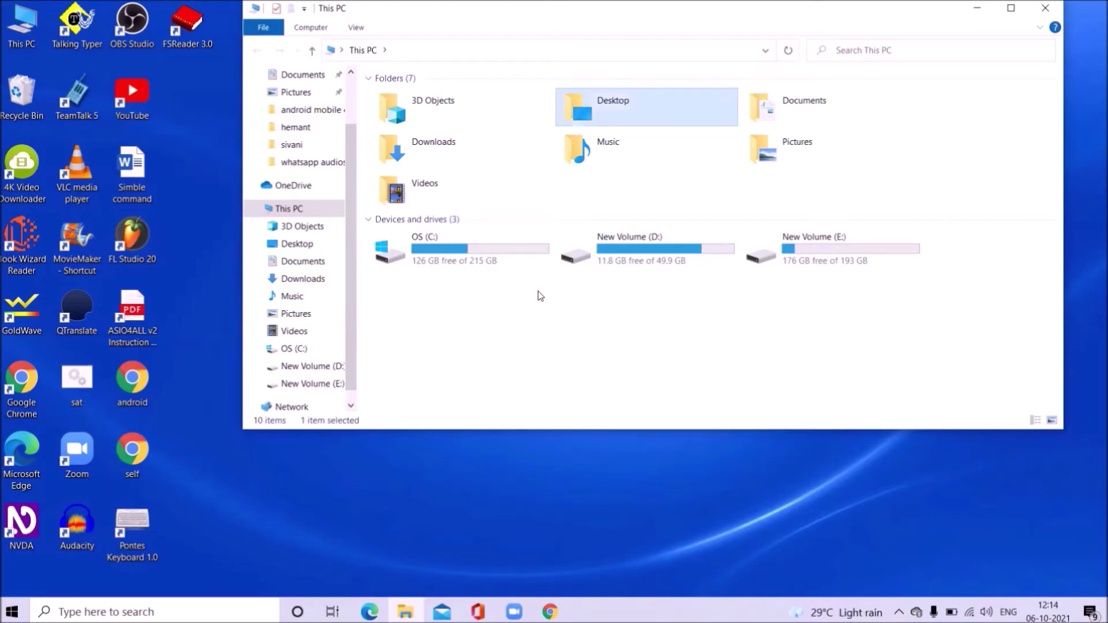
key(Right)
key(Right)
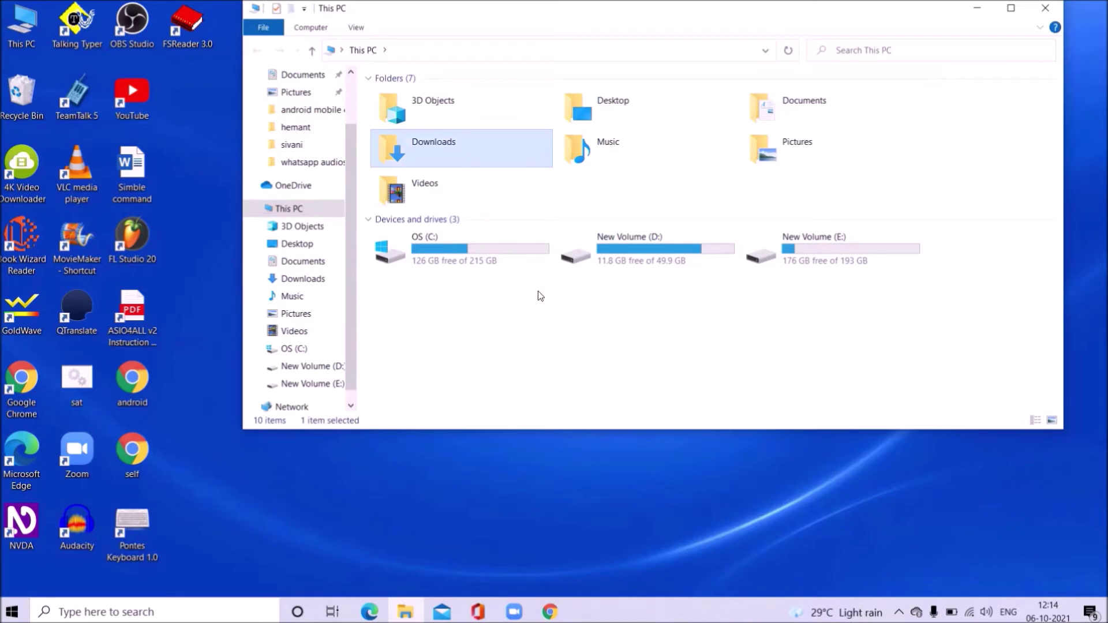
key(Return)
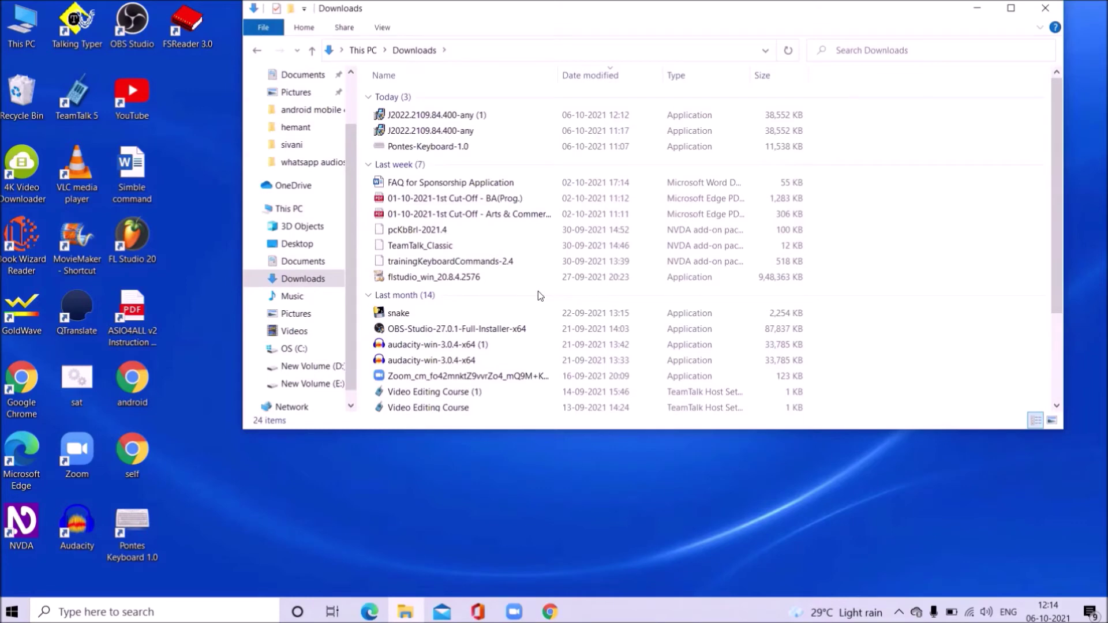
Run the newest JAWS installer, J2022.2109.84.400-any (1), and allow it to make changes to the computer.
key(Down)
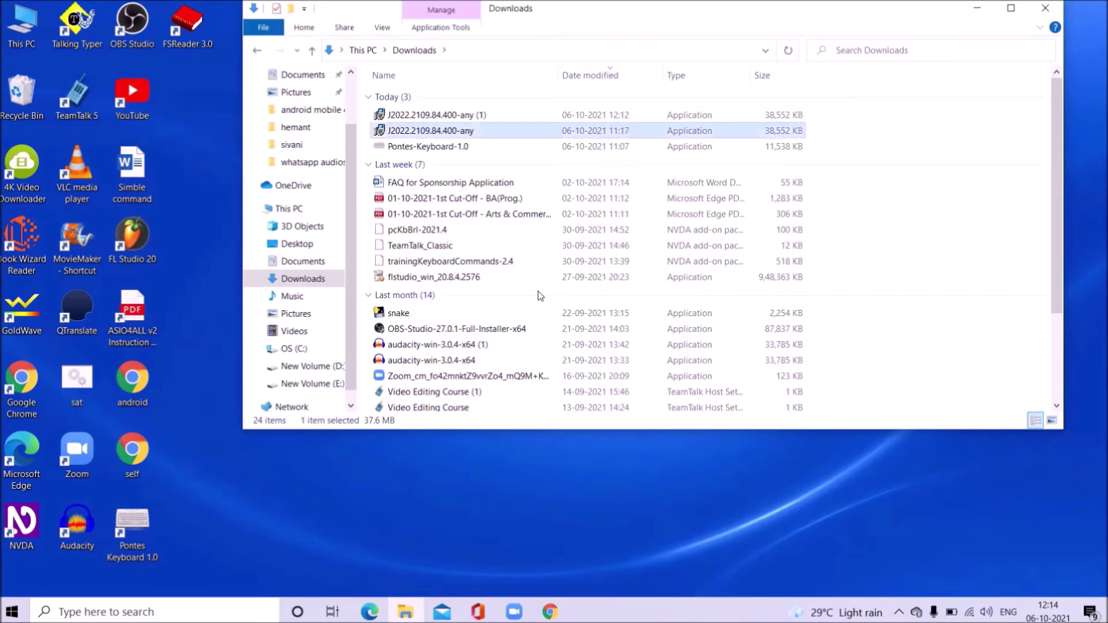
key(Up)
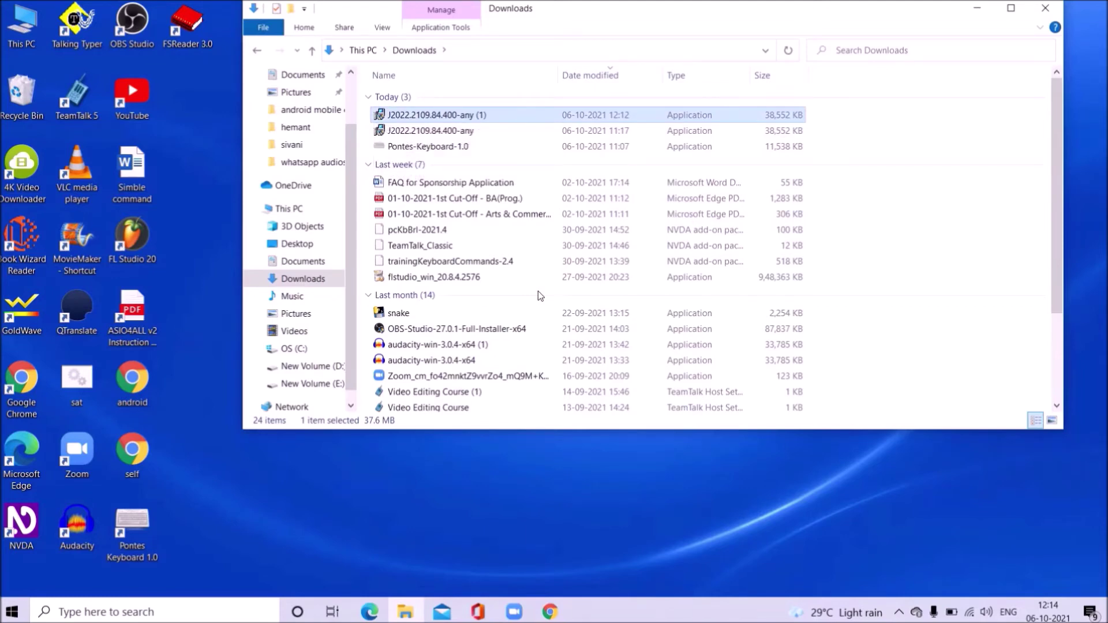
key(Return)
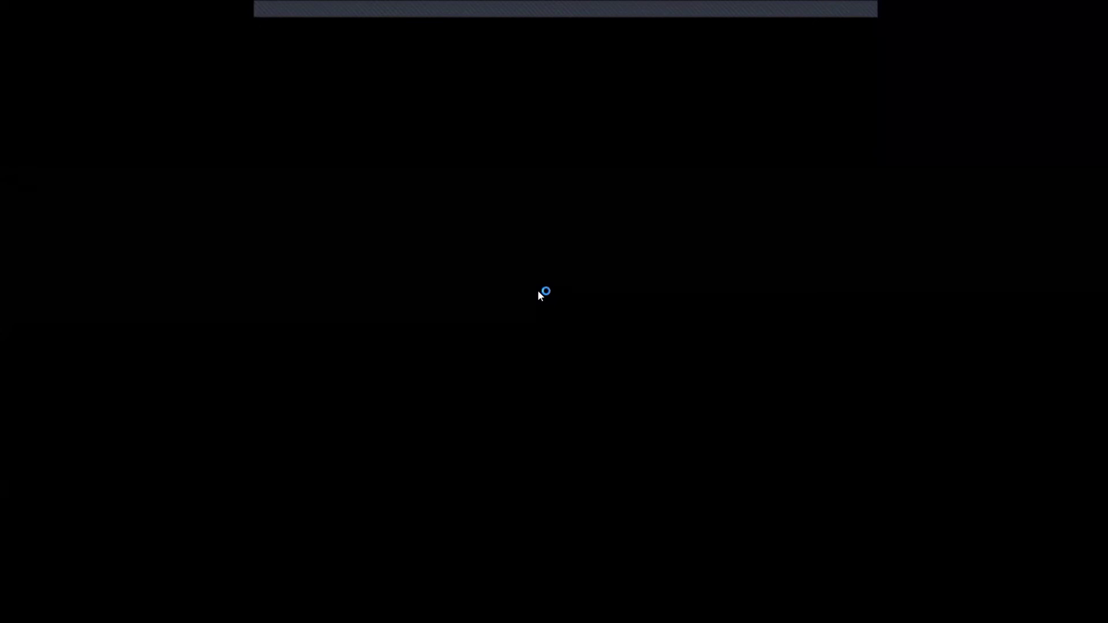
key(alt+y)
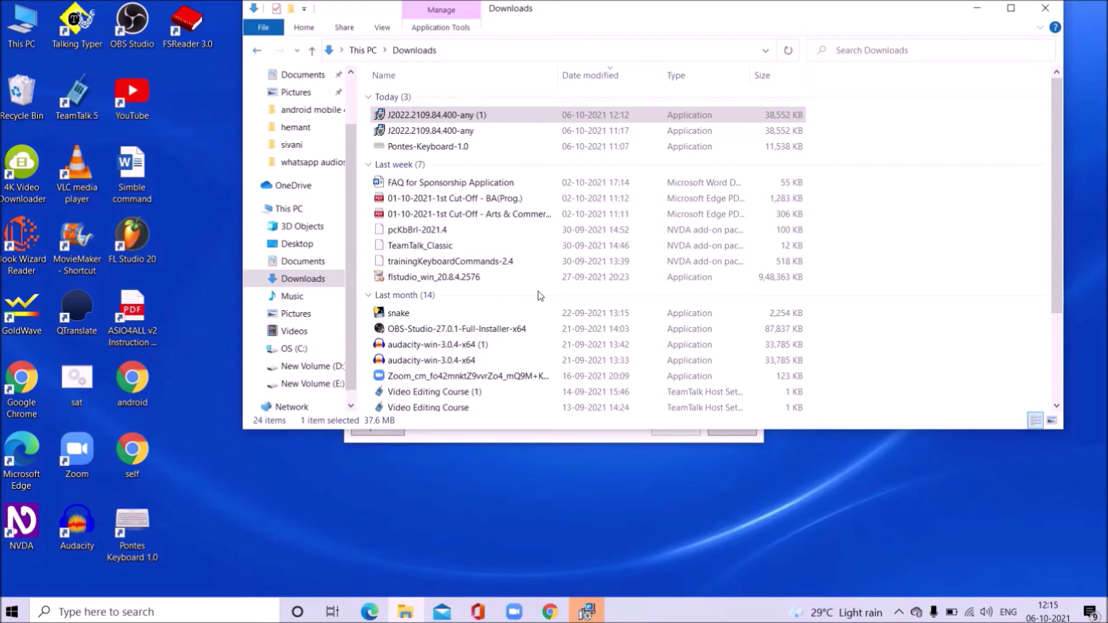
Switch to the JAWS Install window and accept the license agreement.
key(alt+Tab)
key(alt+Tab)
key(alt+Tab)
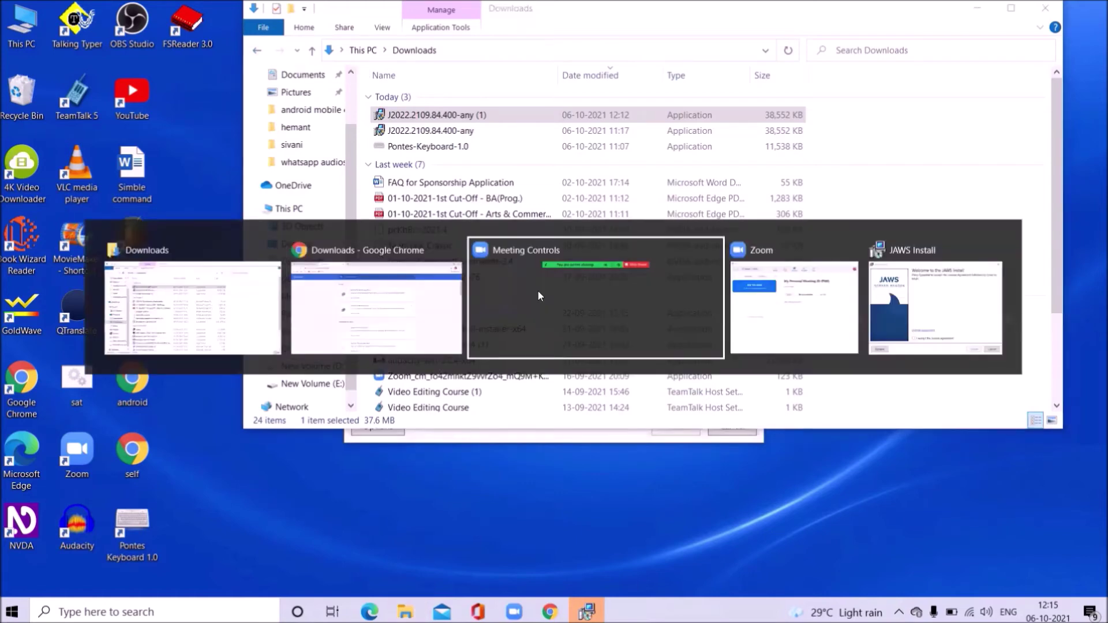
key(alt+Tab)
key(space)
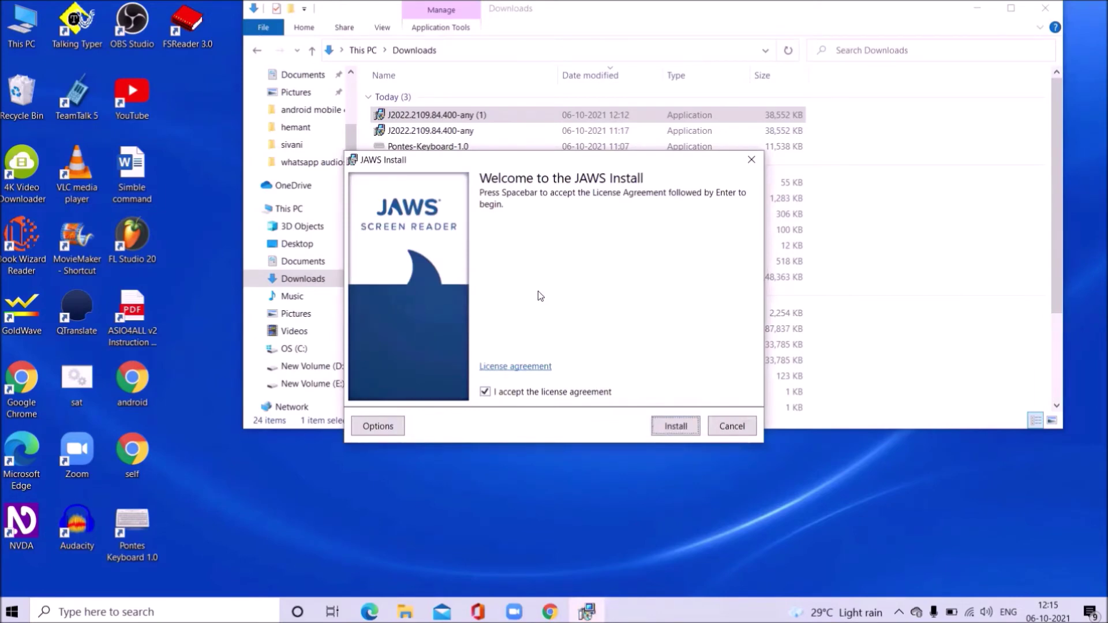
Start the JAWS installation and close the installer once it completes.
key(Tab)
key(Tab)
key(Tab)
key(Tab)
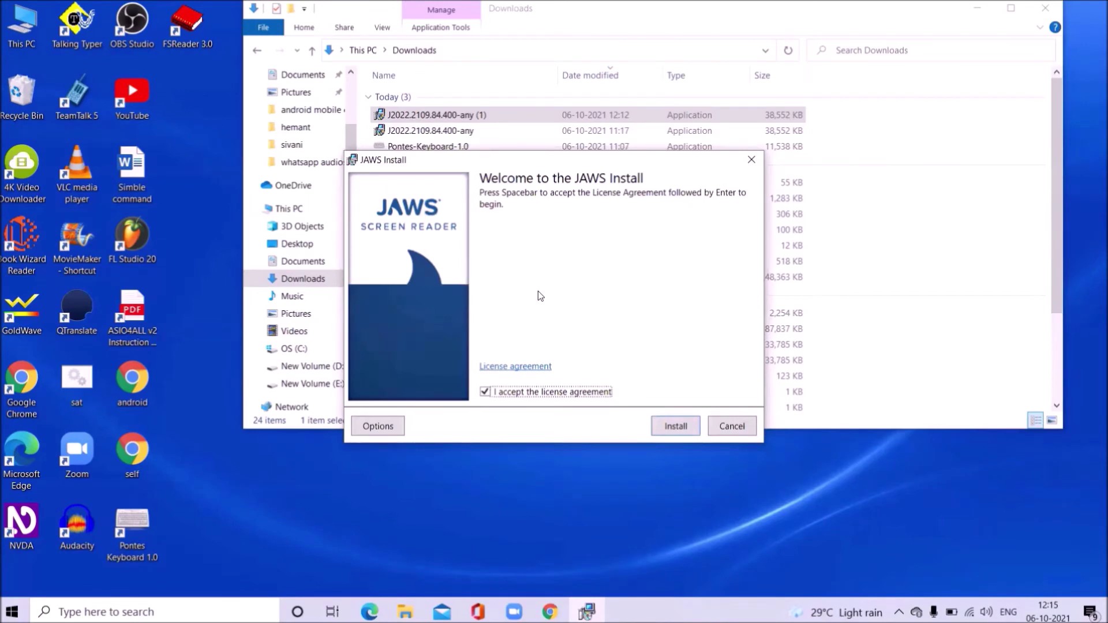
key(Tab)
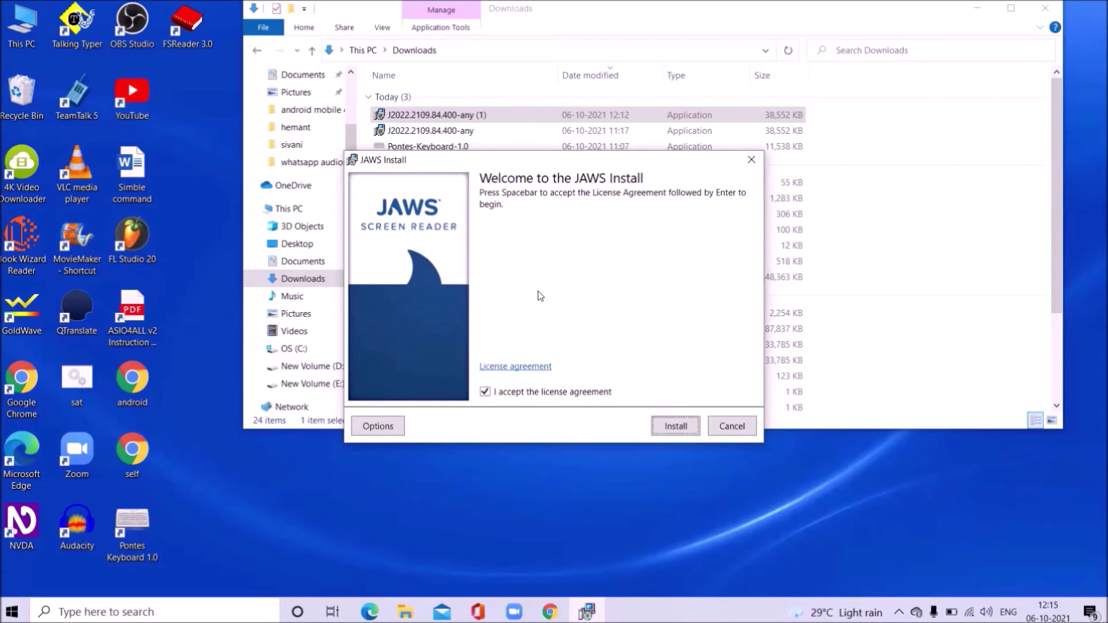
key(Return)
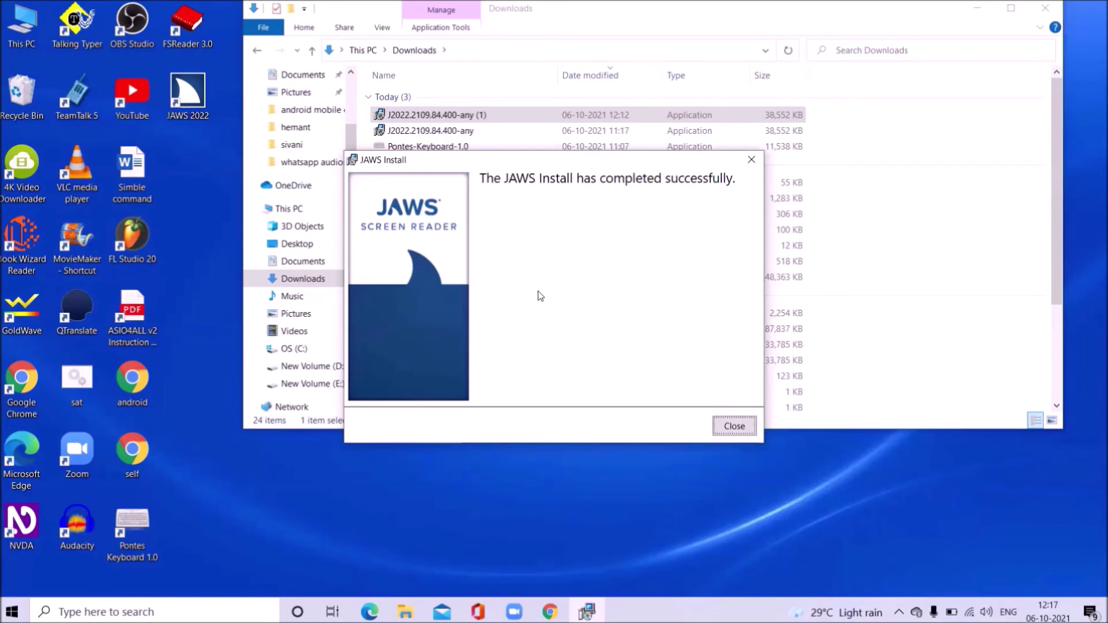
key(Return)
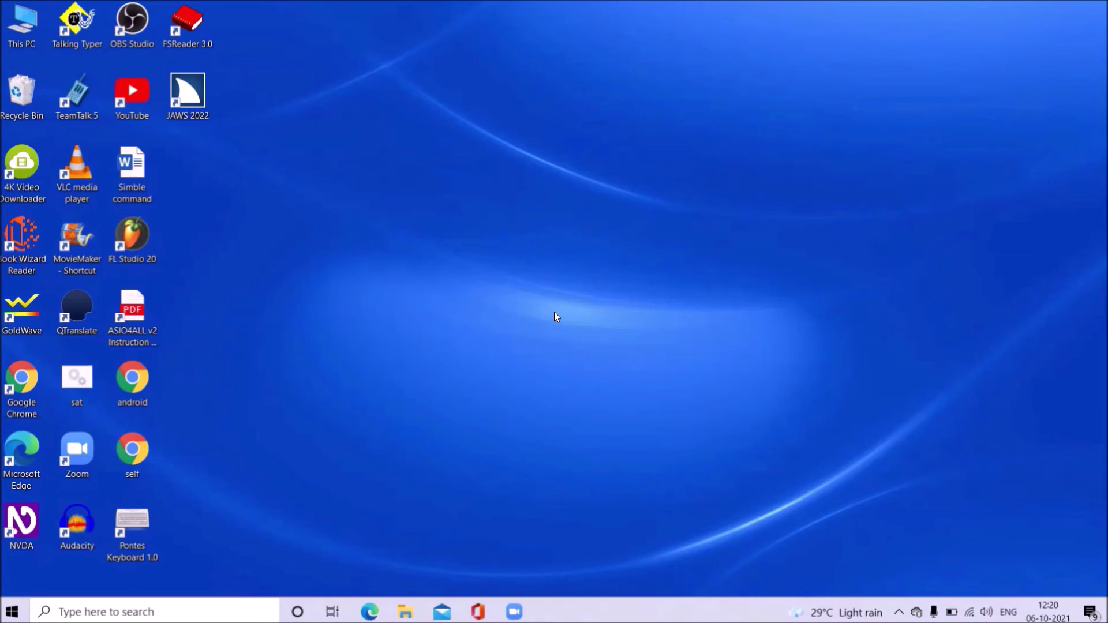
Select the JAWS 2022 shortcut on the desktop and exit the NVDA screen reader.
key(j)
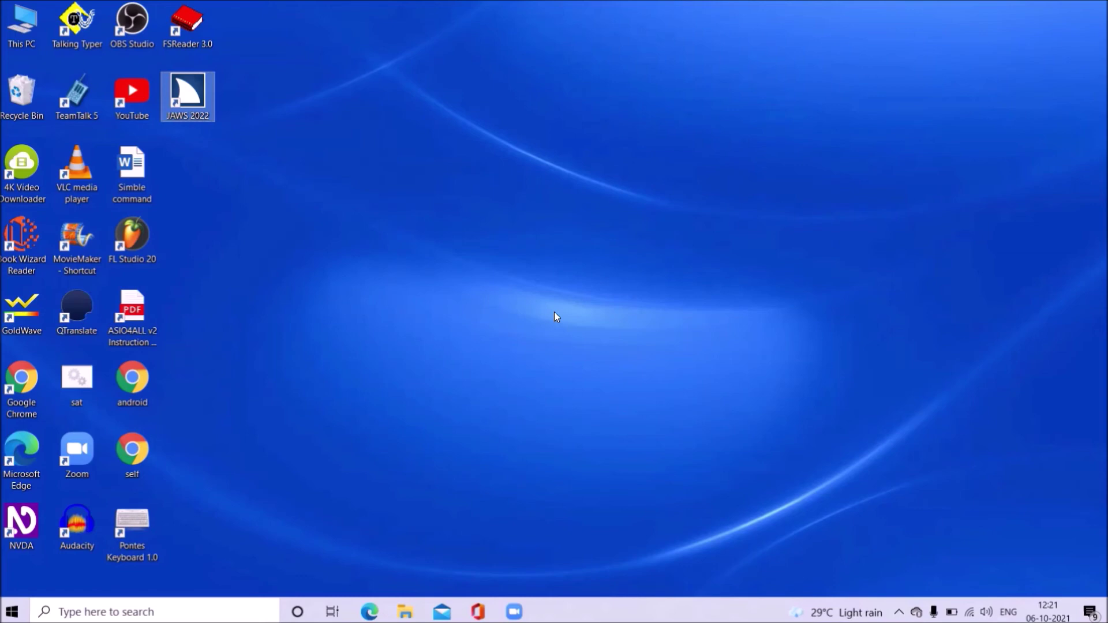
key(Down)
key(Up)
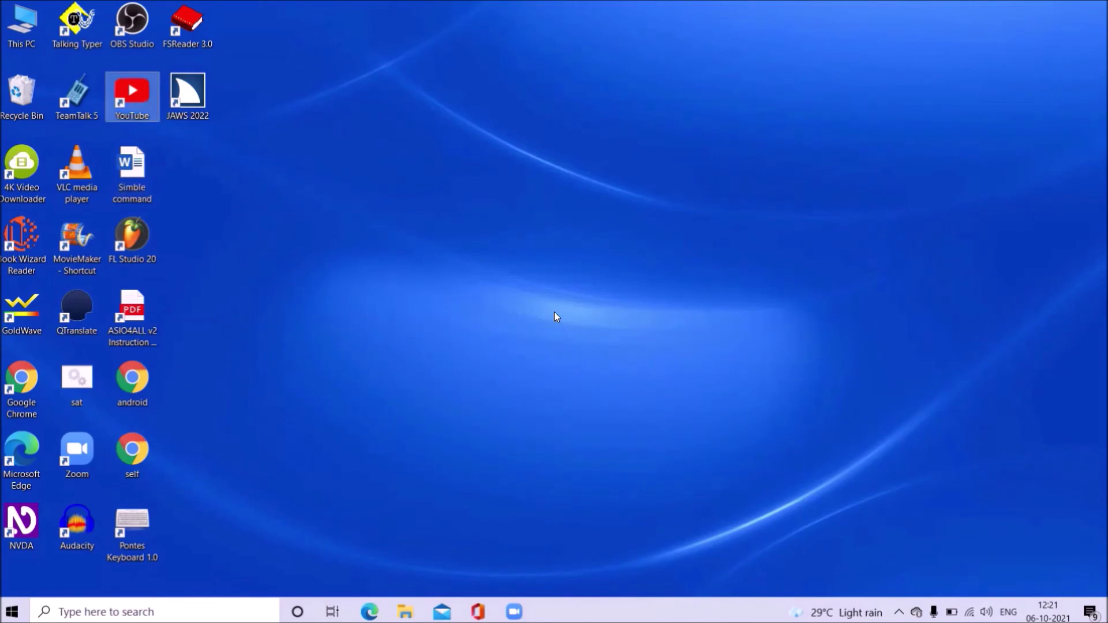
key(Right)
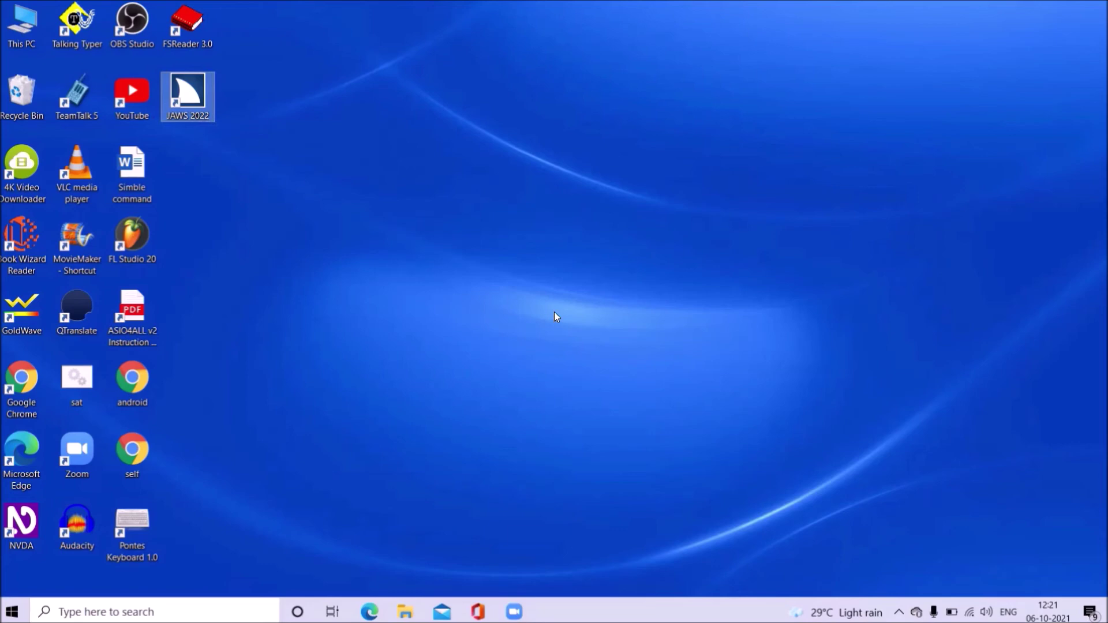
key(insert+q)
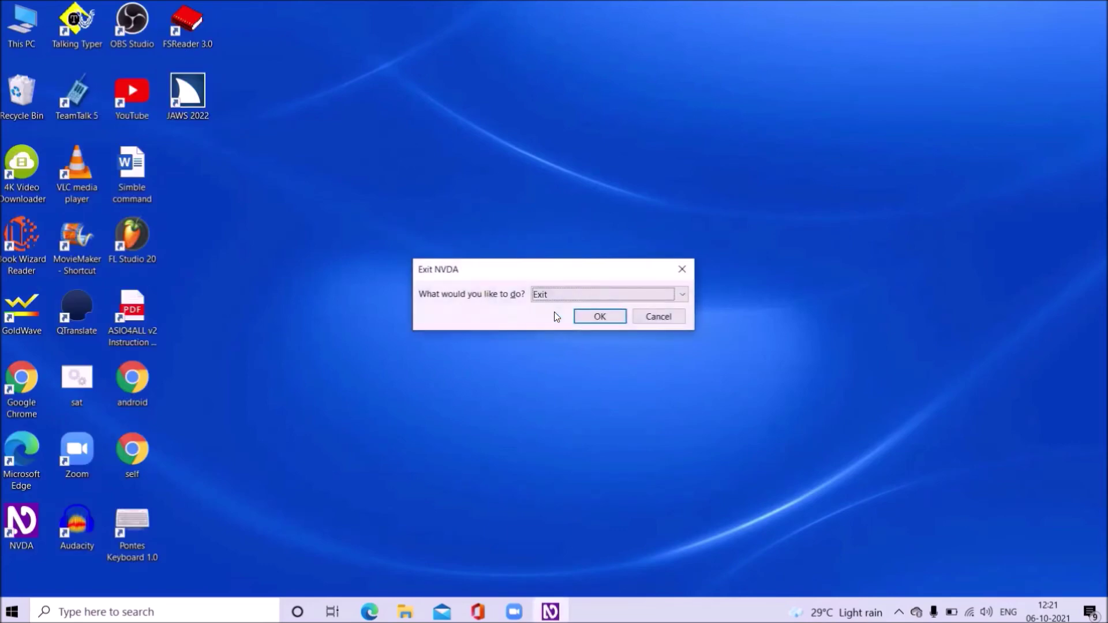
key(Return)
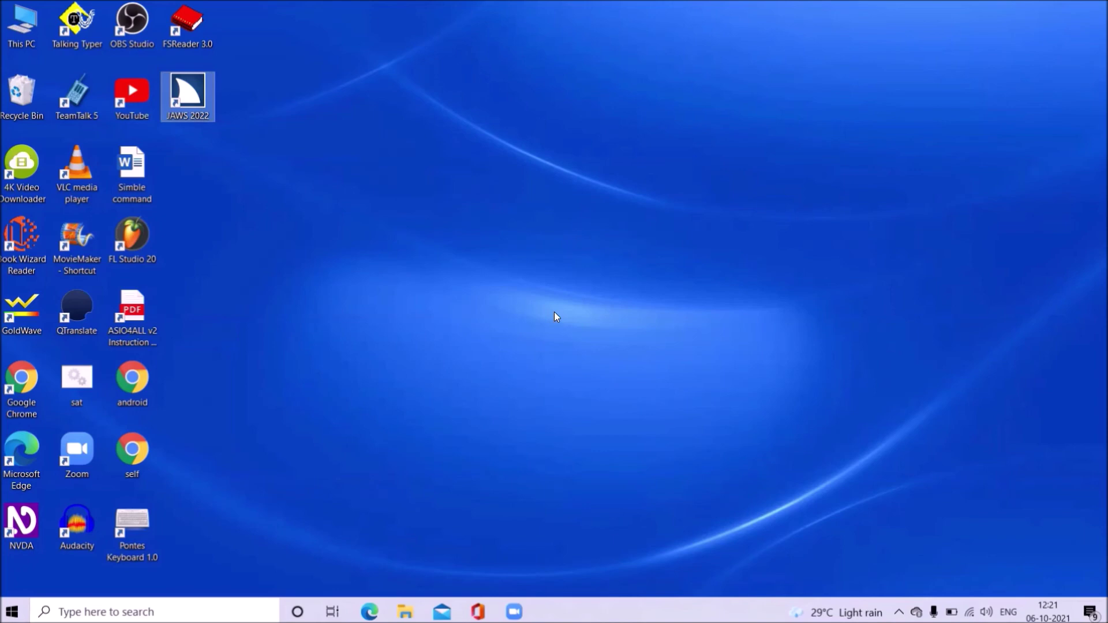
Launch JAWS 2022 and cancel its request to restart the computer in 40-minute demo mode.
key(Return)
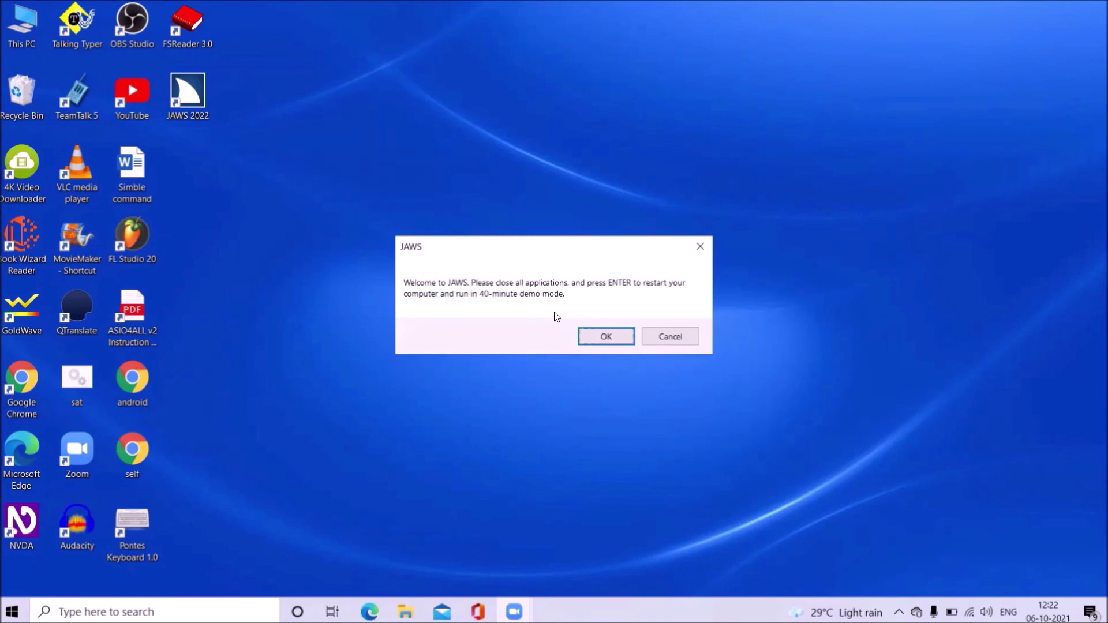
key(Tab)
key(Tab)
key(Tab)
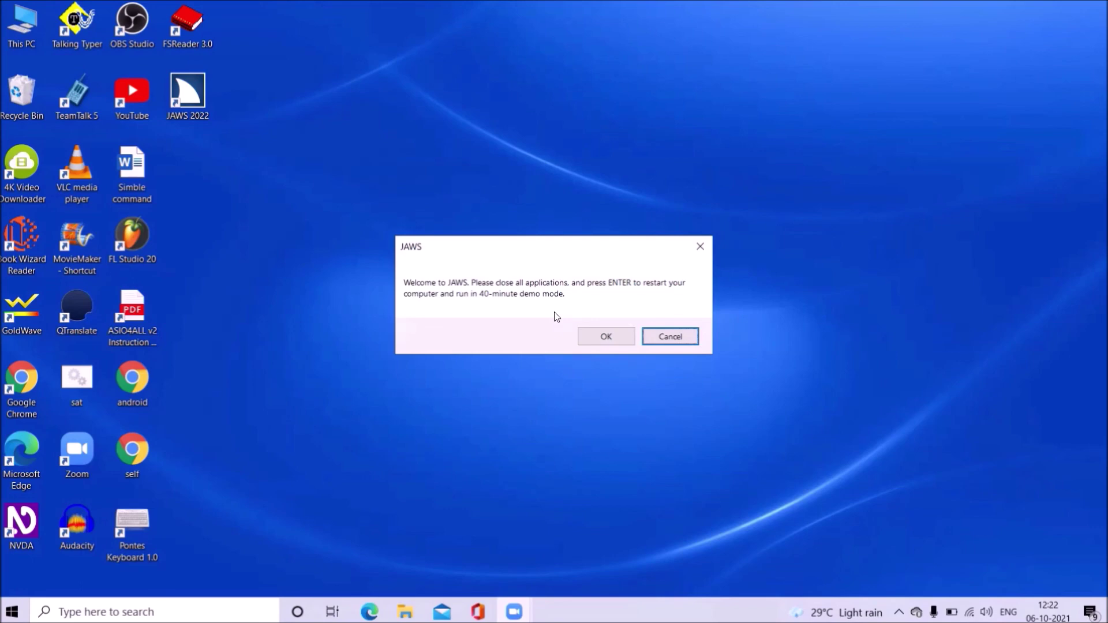
key(Escape)
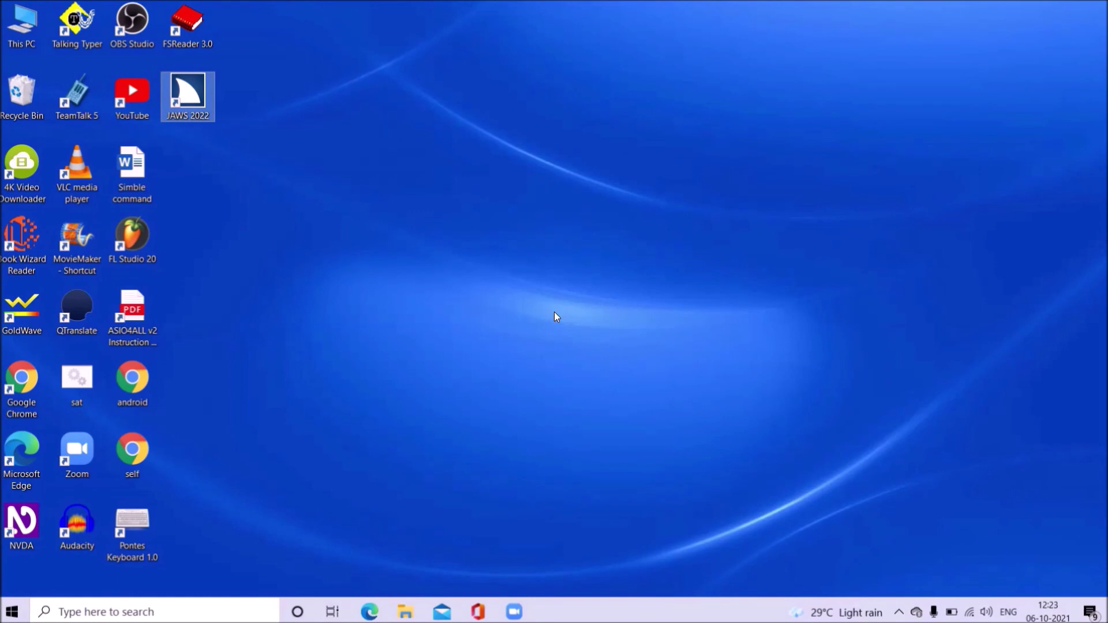
Bring up the Windows Start menu.
key(super)
key(Escape)
key(super)
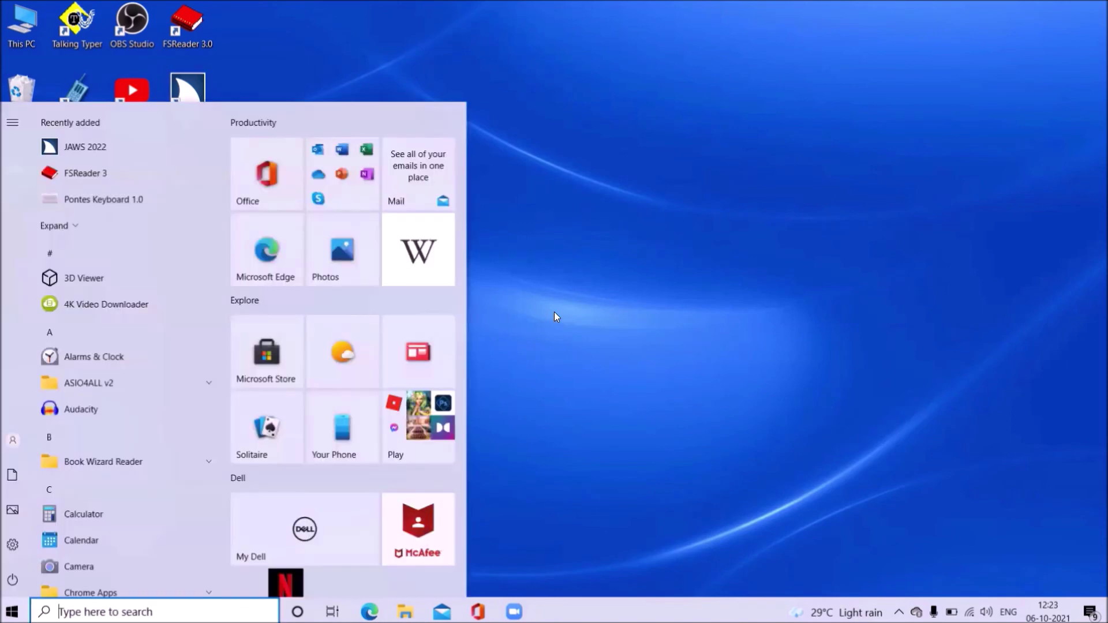